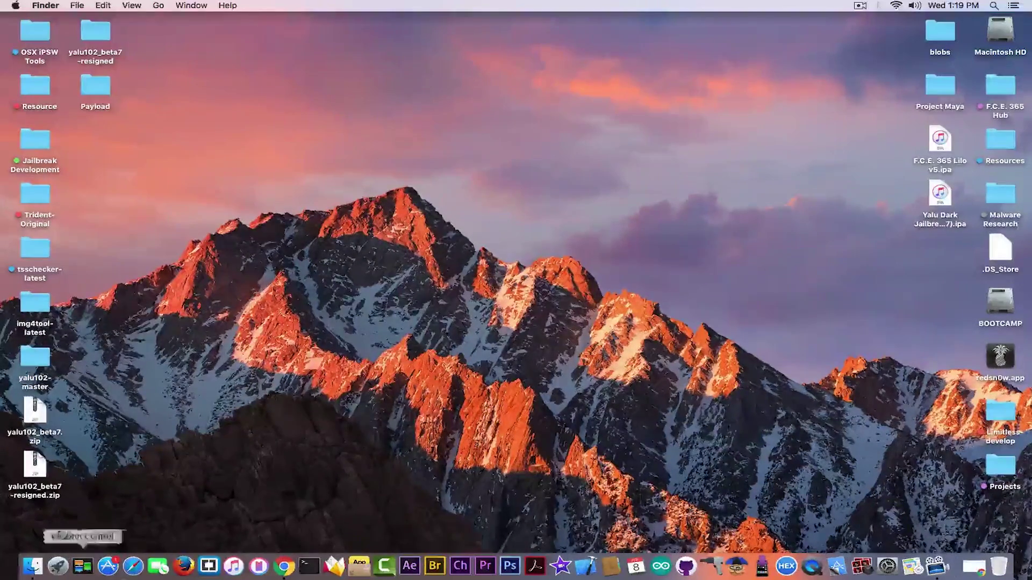
# - Bring Chrome forward on the Dropbox page for yalu102_beta7-resigned.ipa (7.59 MB)
pyautogui.click(284, 566)
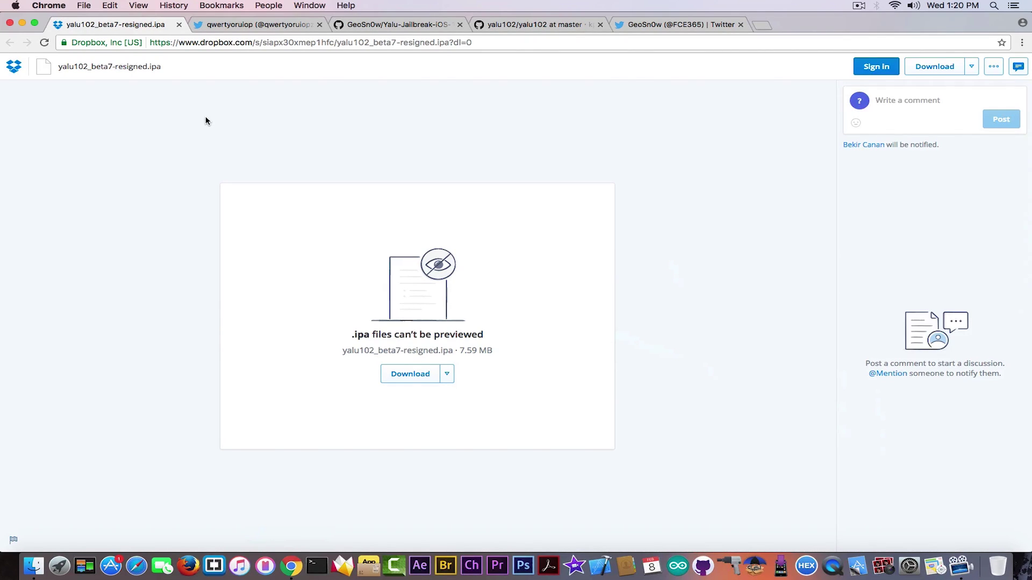
pyautogui.click(261, 25)
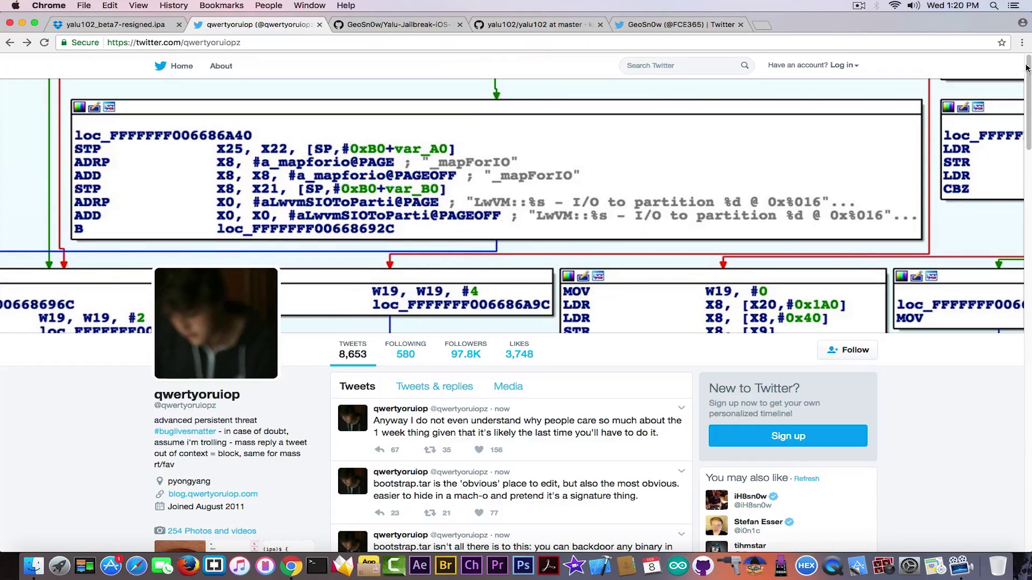
# - Scroll through qwertyoruiop's backdoored-IPA warning tweets, then minimize Chrome to reveal the desktop
pyautogui.moveTo(1029, 74); pyautogui.dragTo(1029, 110)
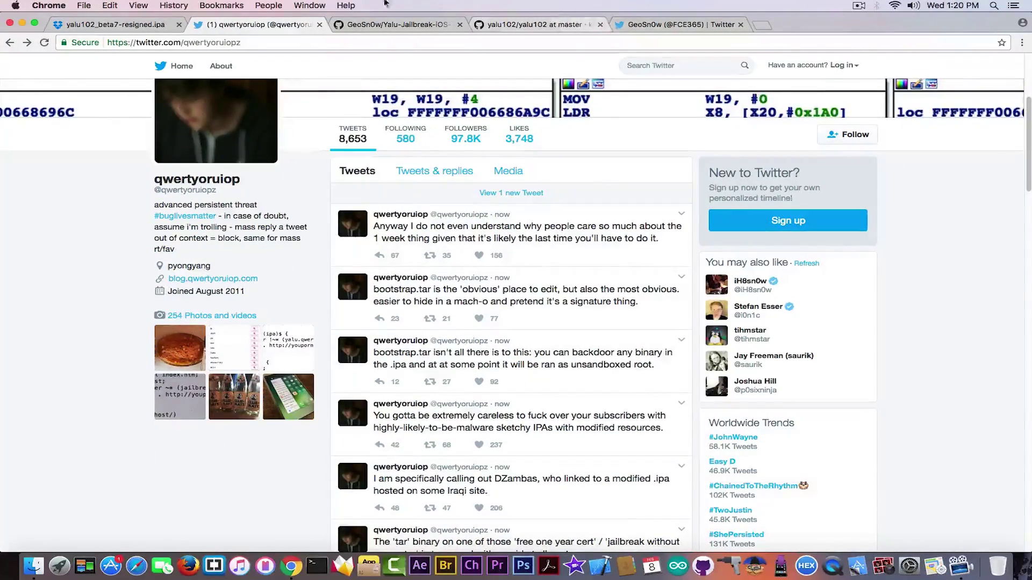
pyautogui.click(22, 22)
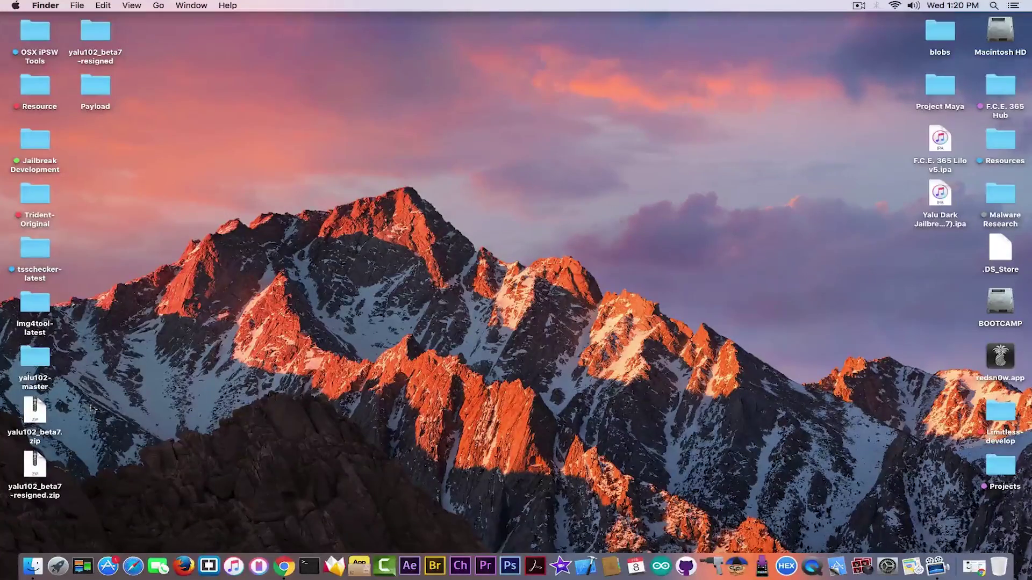
pyautogui.click(40, 464)
pyautogui.click(32, 413)
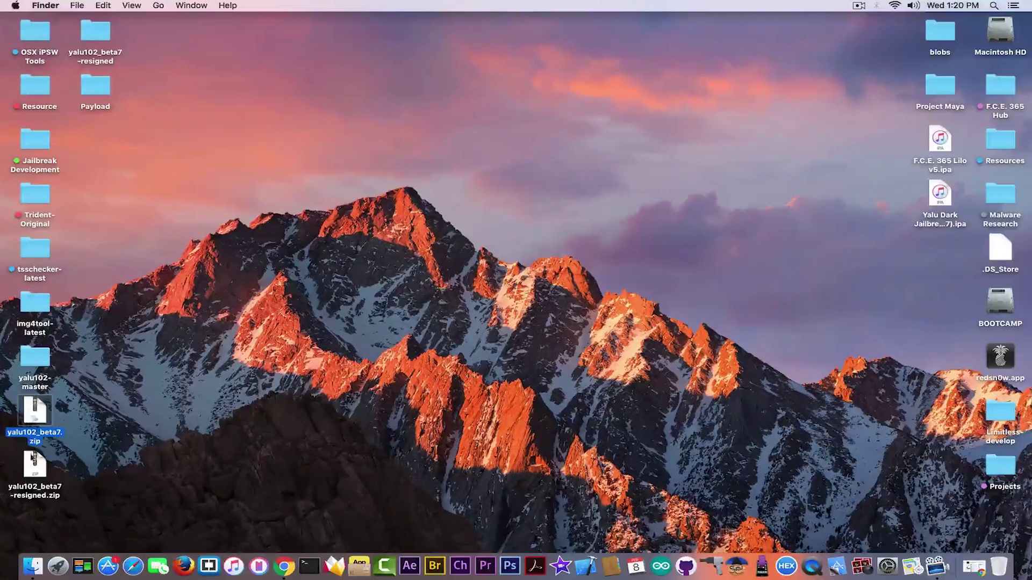
pyautogui.click(38, 469)
pyautogui.click(98, 441)
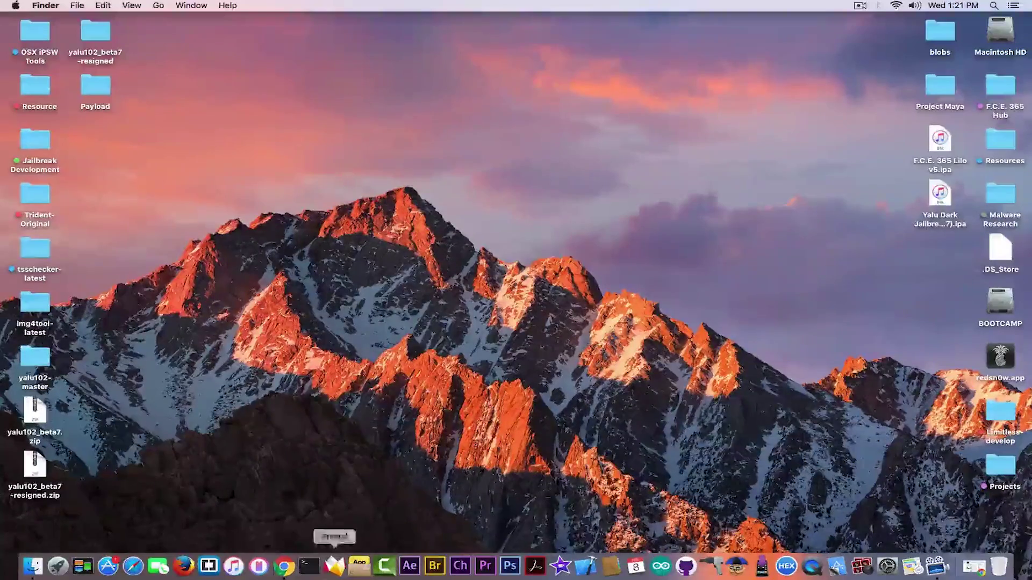
# - Compute the SHA-1 of the original yalu102 binary inside Payload's yalu102.app with shasum
pyautogui.click(309, 565)
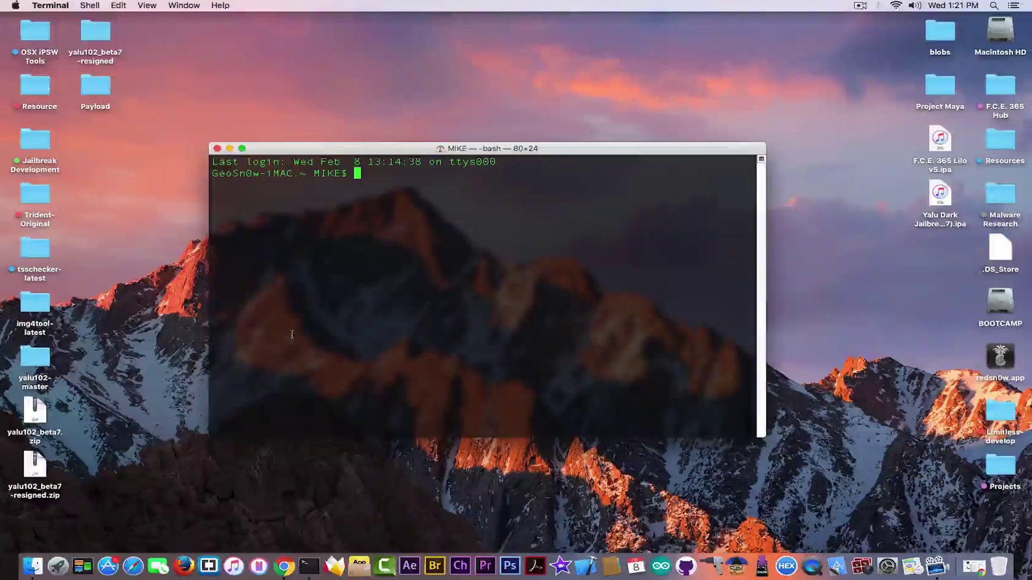
pyautogui.write('shash')
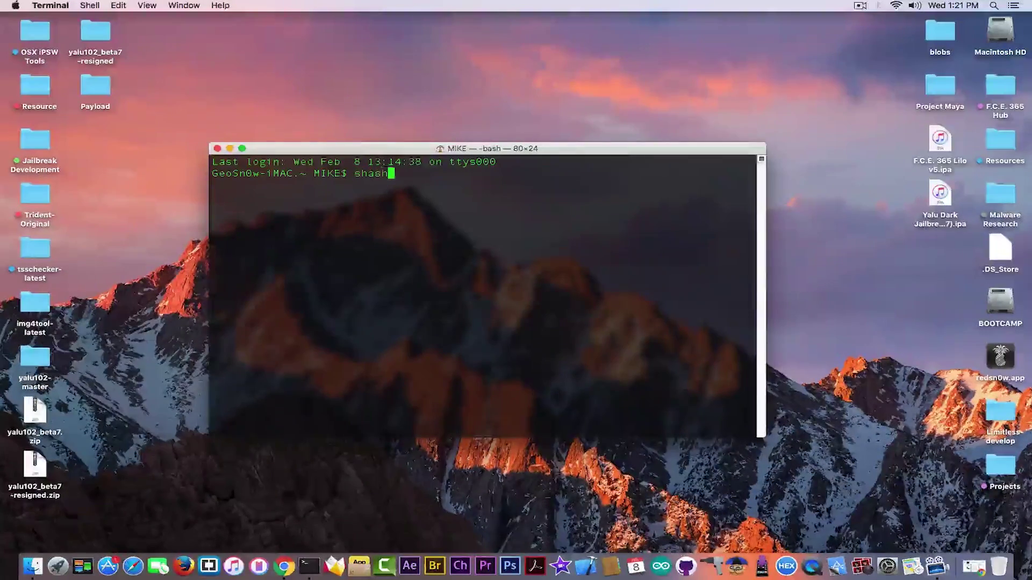
pyautogui.doubleClick(96, 89)
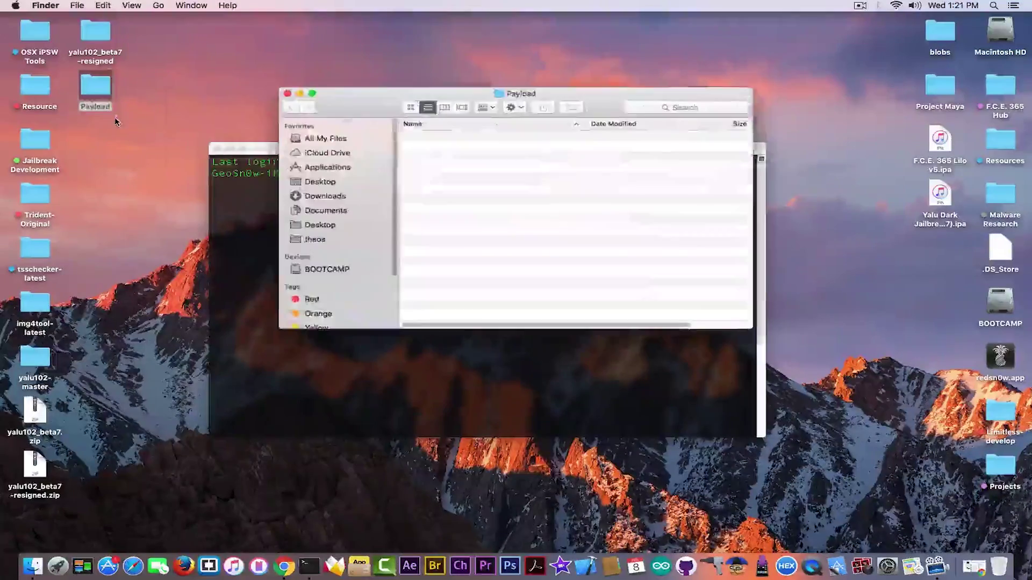
pyautogui.rightClick(441, 148)
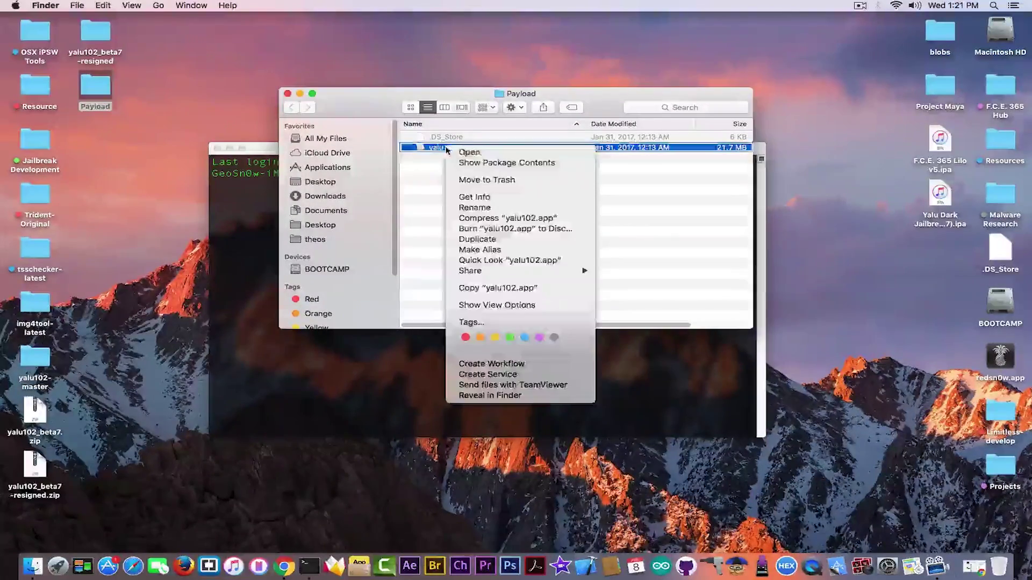
pyautogui.click(487, 163)
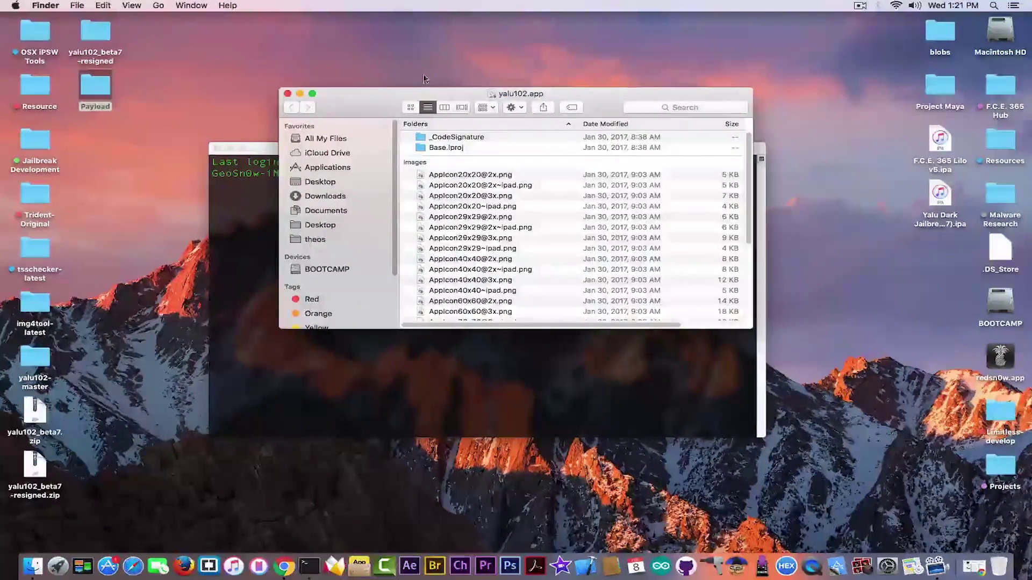
pyautogui.moveTo(430, 95); pyautogui.dragTo(484, 99)
pyautogui.click(500, 199)
pyautogui.press('y')
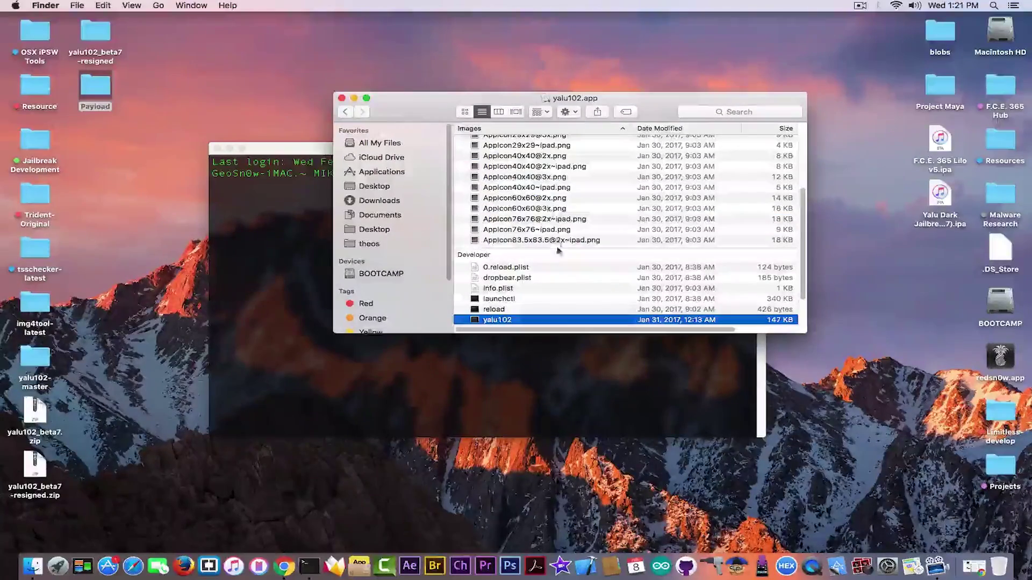
pyautogui.moveTo(500, 320); pyautogui.dragTo(437, 354)
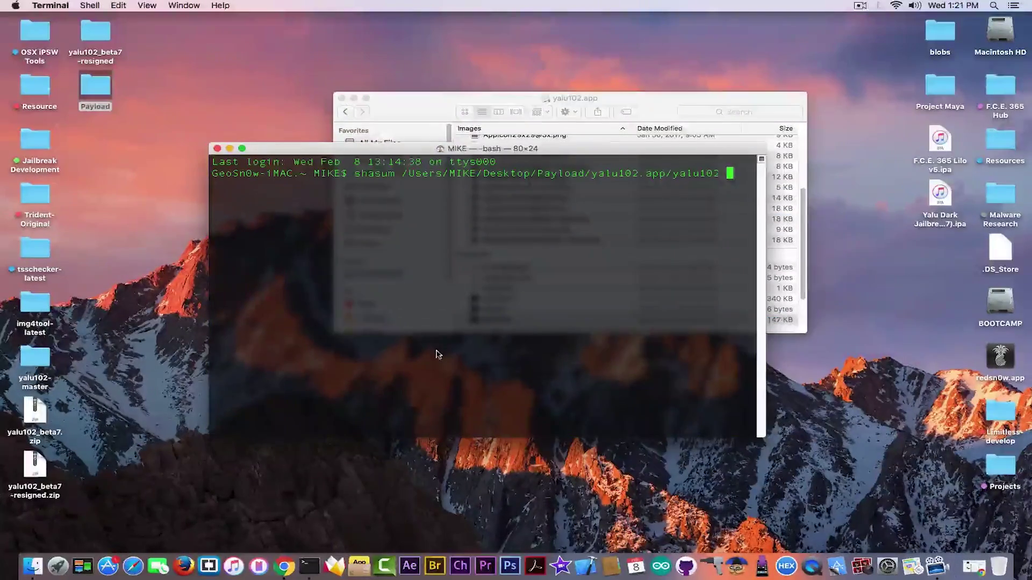
pyautogui.press('Return')
pyautogui.moveTo(353, 186); pyautogui.dragTo(461, 184)
pyautogui.click(211, 173)
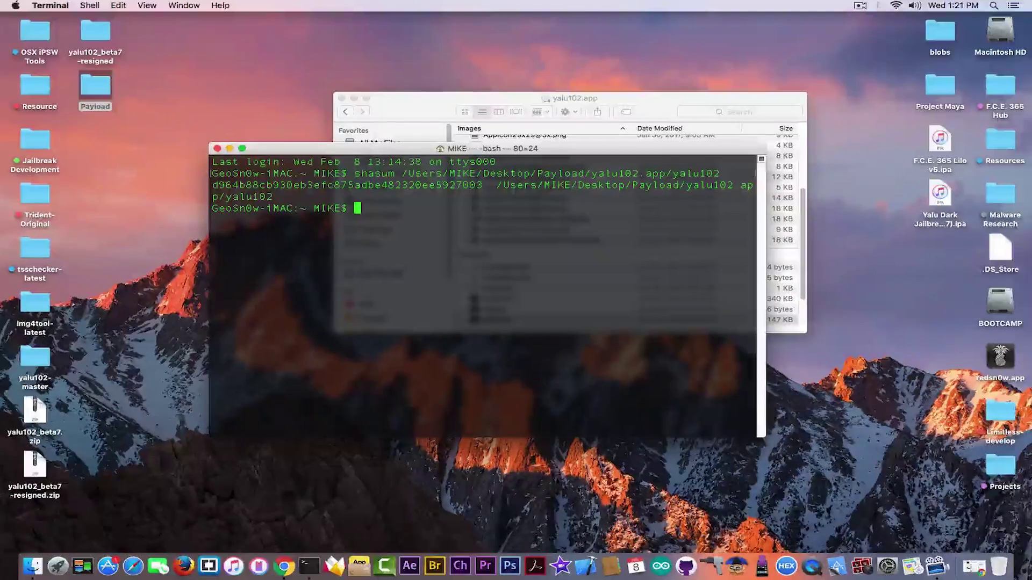
# - Run shasum on the yalu102 binary in the yalu102_beta7-resigned Payload's yalu102.app
pyautogui.write('shasum')
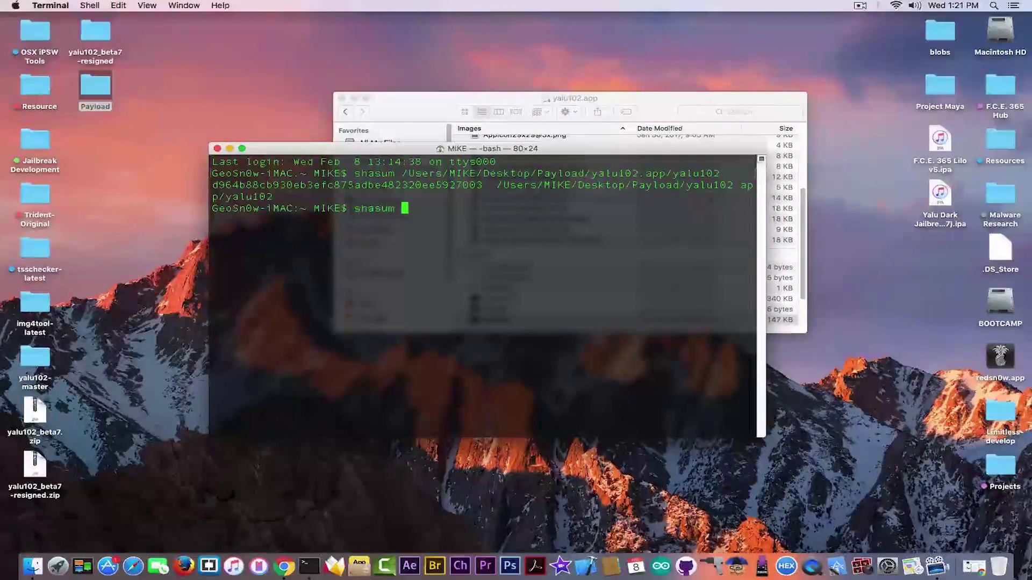
pyautogui.click(342, 98)
pyautogui.click(105, 33)
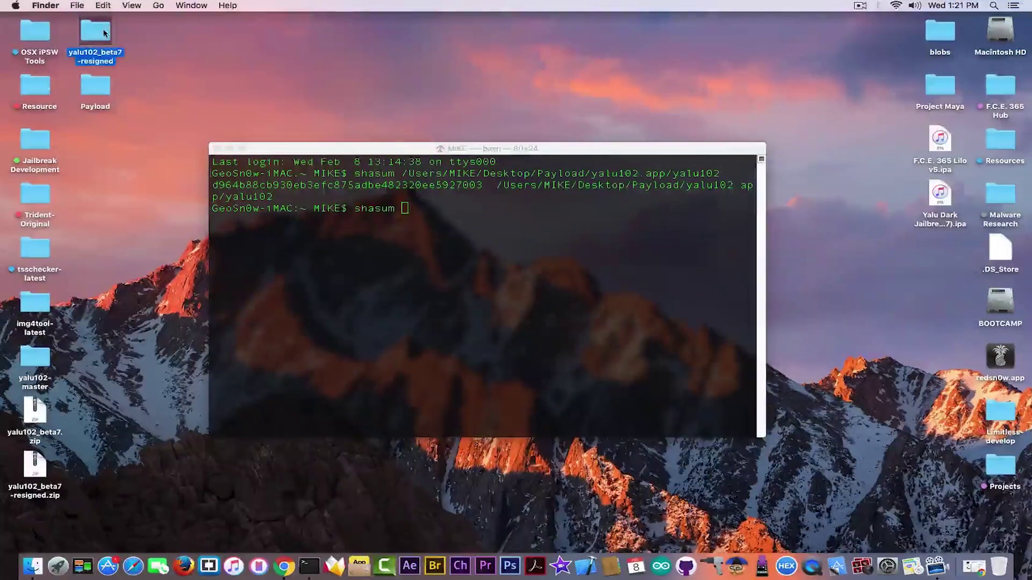
pyautogui.doubleClick(105, 33)
pyautogui.doubleClick(451, 146)
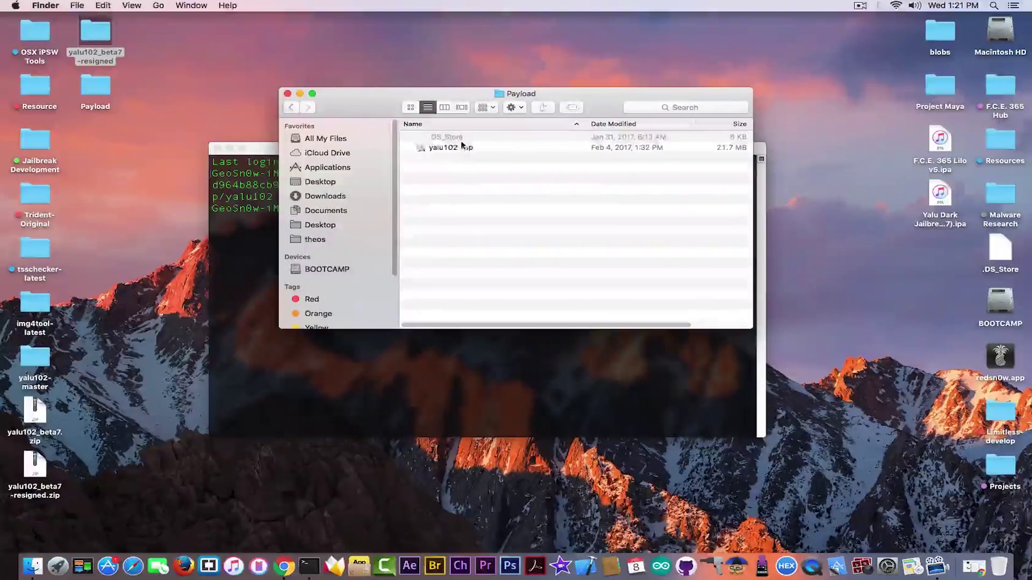
pyautogui.click(461, 146)
pyautogui.rightClick(462, 147)
pyautogui.click(494, 161)
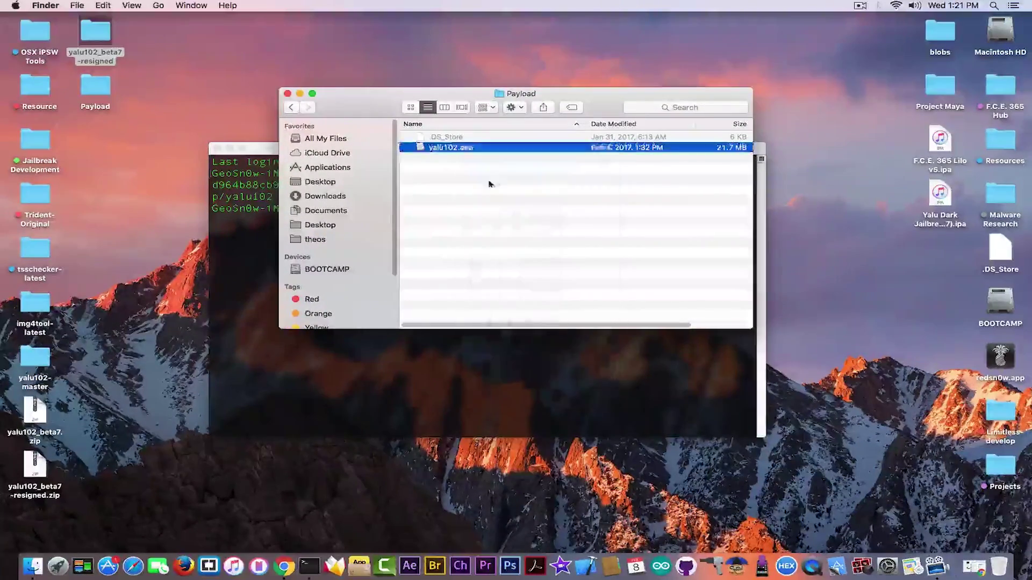
pyautogui.click(456, 173)
pyautogui.press('y')
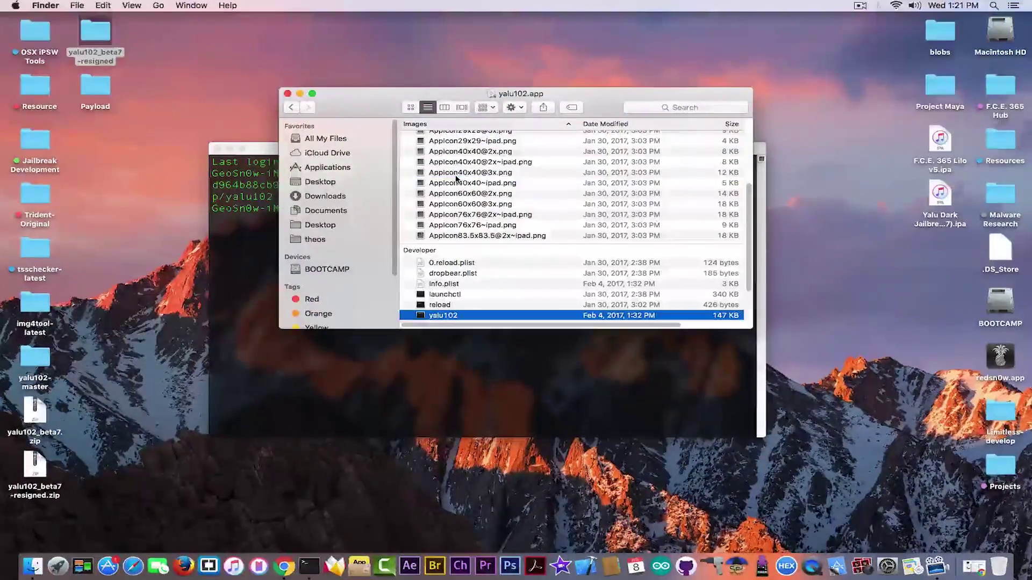
pyautogui.moveTo(438, 316); pyautogui.dragTo(384, 346)
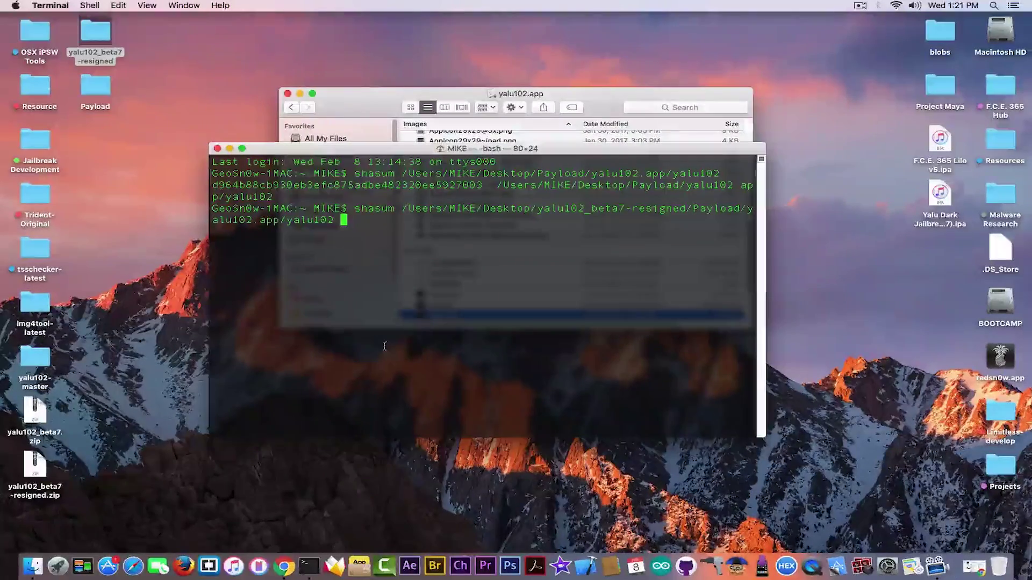
pyautogui.press('Return')
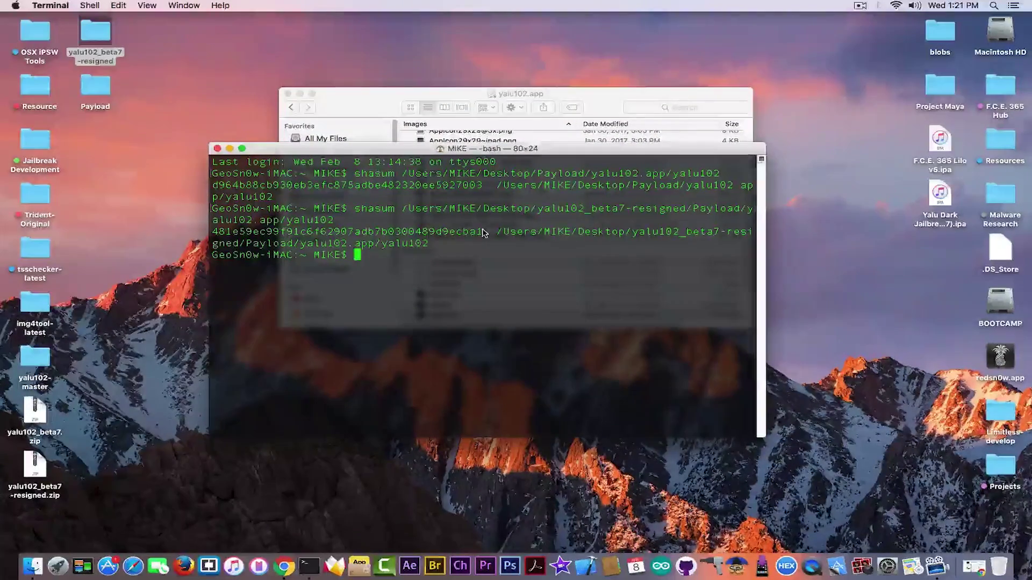
# - Highlight the differing re-signed hash, close the Terminal and Finder windows, and quit Terminal
pyautogui.moveTo(484, 232); pyautogui.dragTo(215, 238)
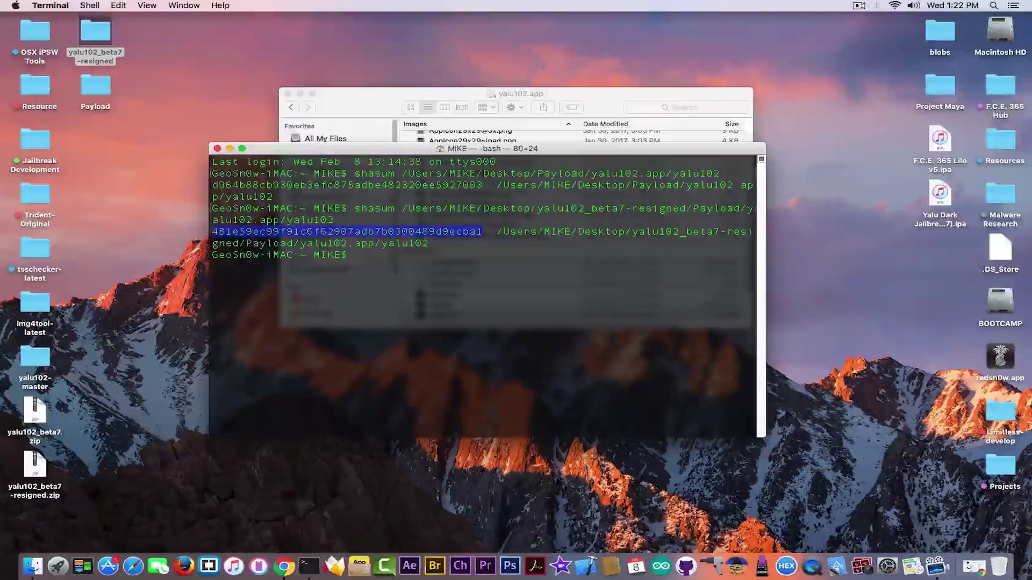
pyautogui.click(217, 149)
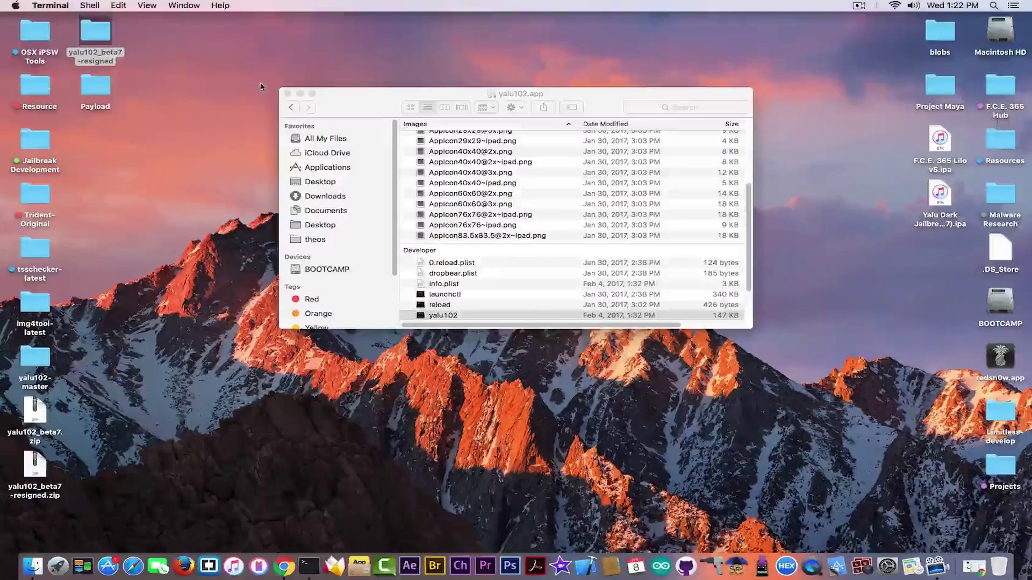
pyautogui.click(287, 93)
pyautogui.click(277, 100)
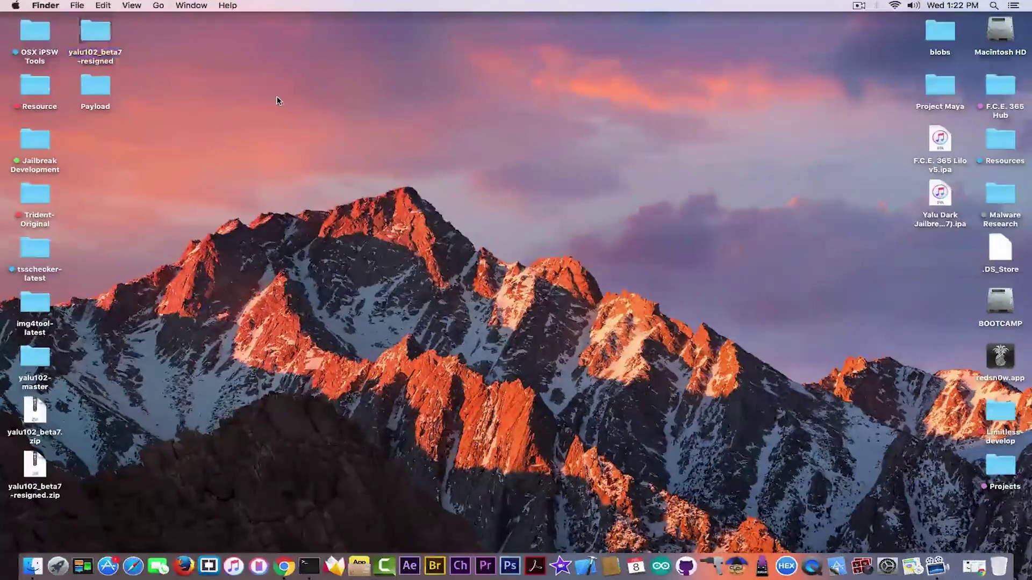
pyautogui.rightClick(311, 568)
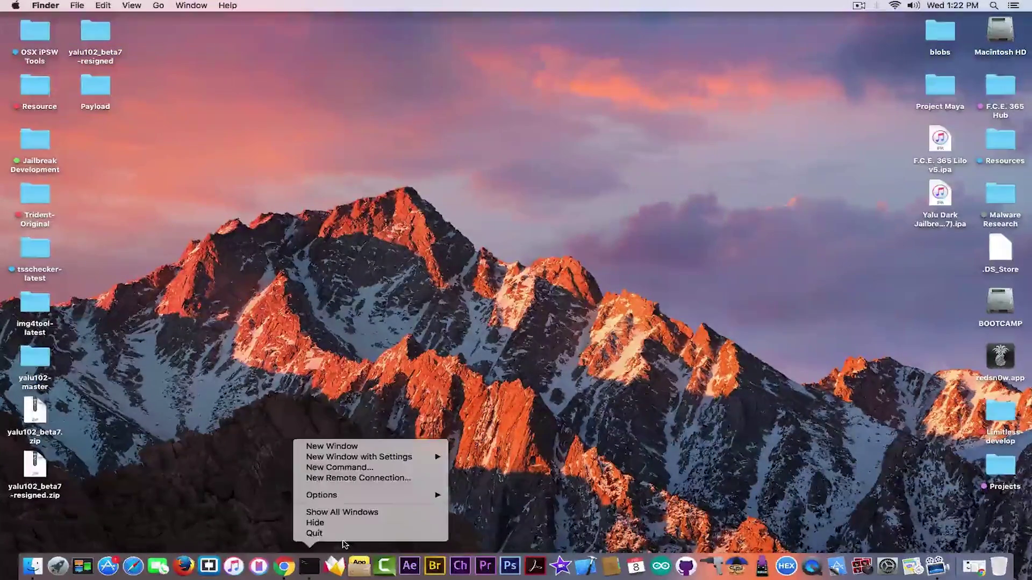
pyautogui.click(316, 533)
# - Restore Chrome and switch to the Yalu-Jailbreak-iOS-10.2 fork repository tab
pyautogui.click(290, 567)
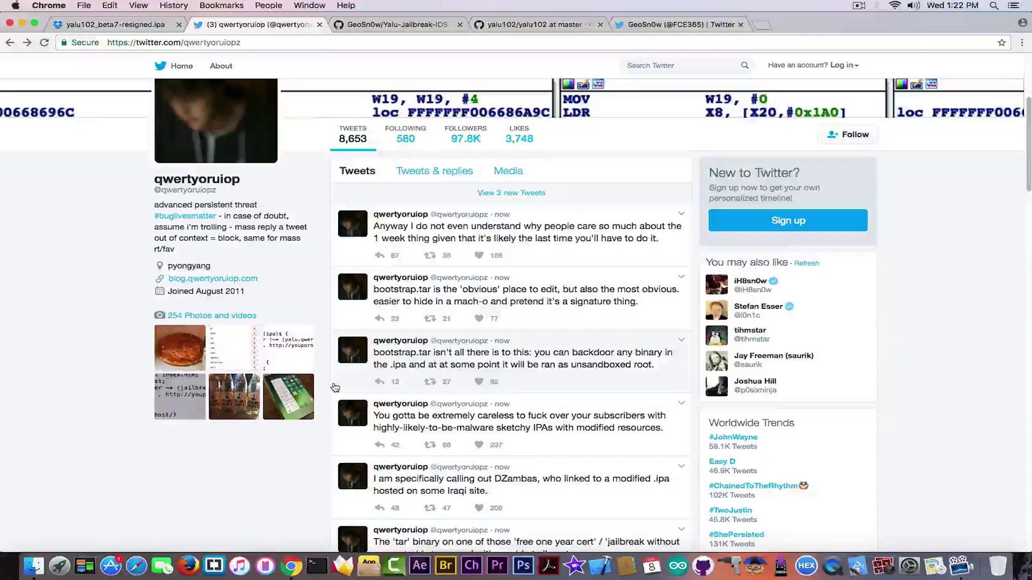
pyautogui.click(422, 24)
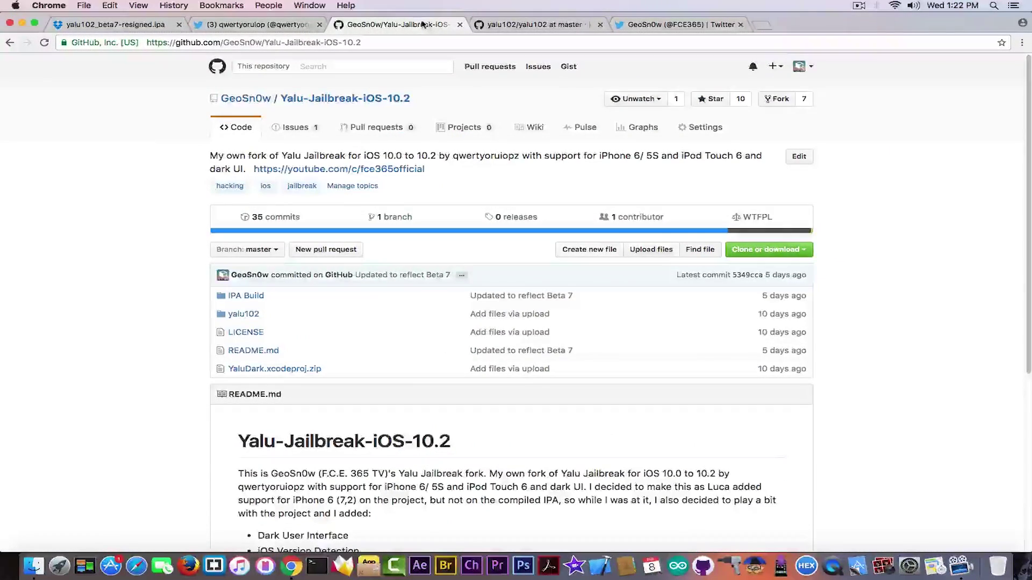
# - Open bootstrap.tar (19.7 MB) from the original yalu102 repository's yalu102 folder, then minimize Chrome
pyautogui.hotkey('ctrl', 'Tab')
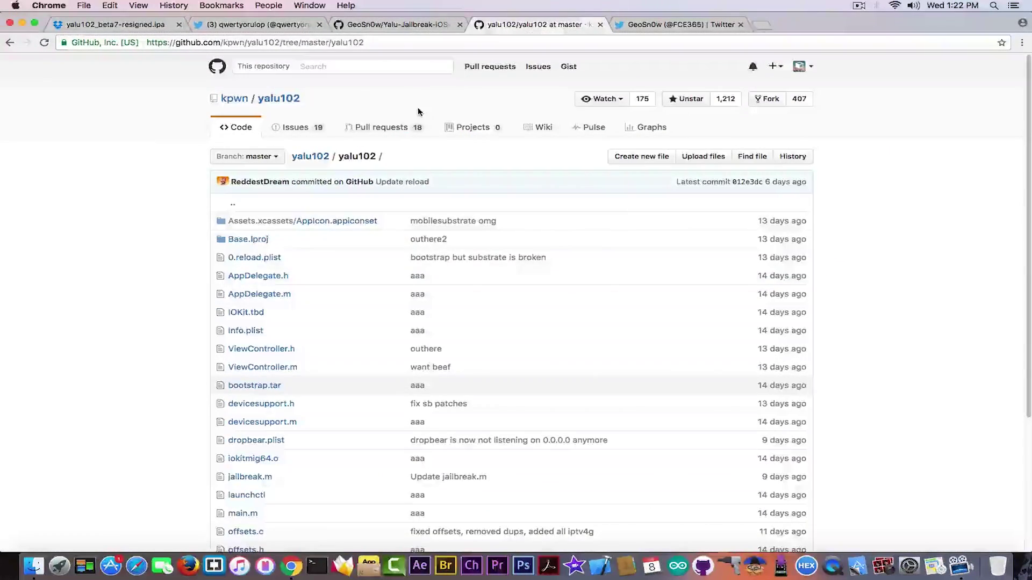
pyautogui.click(277, 102)
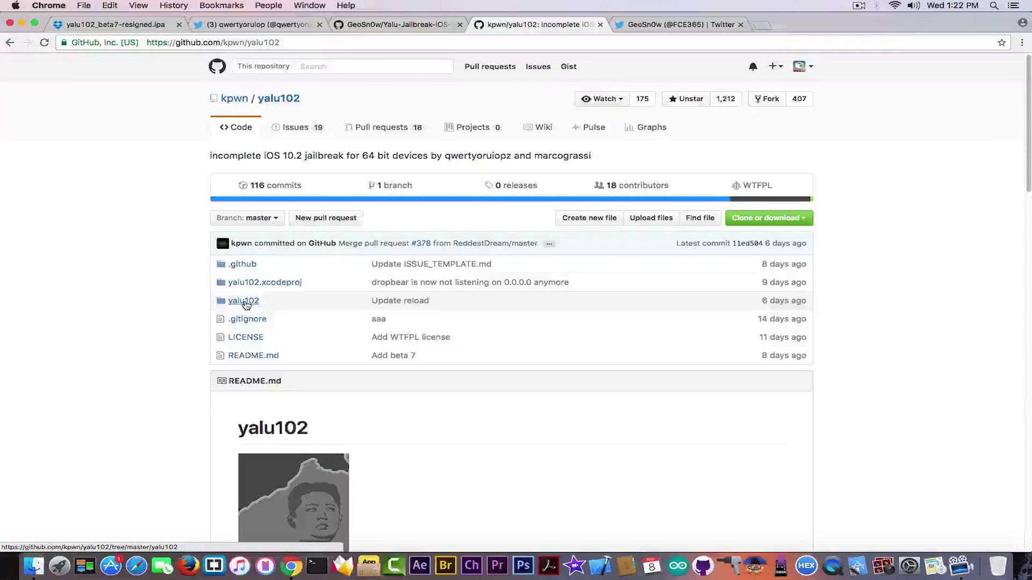
pyautogui.click(245, 301)
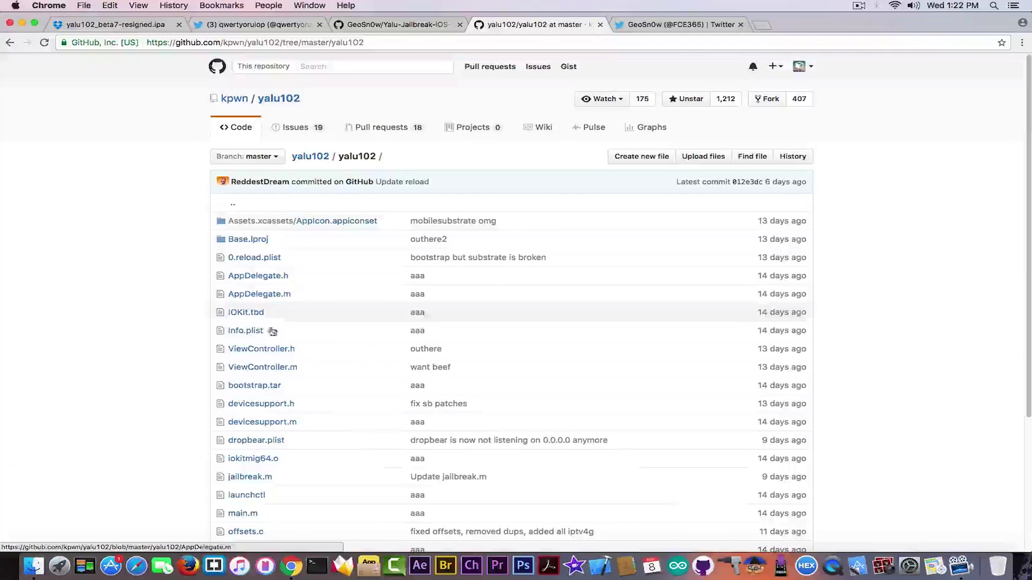
pyautogui.click(261, 387)
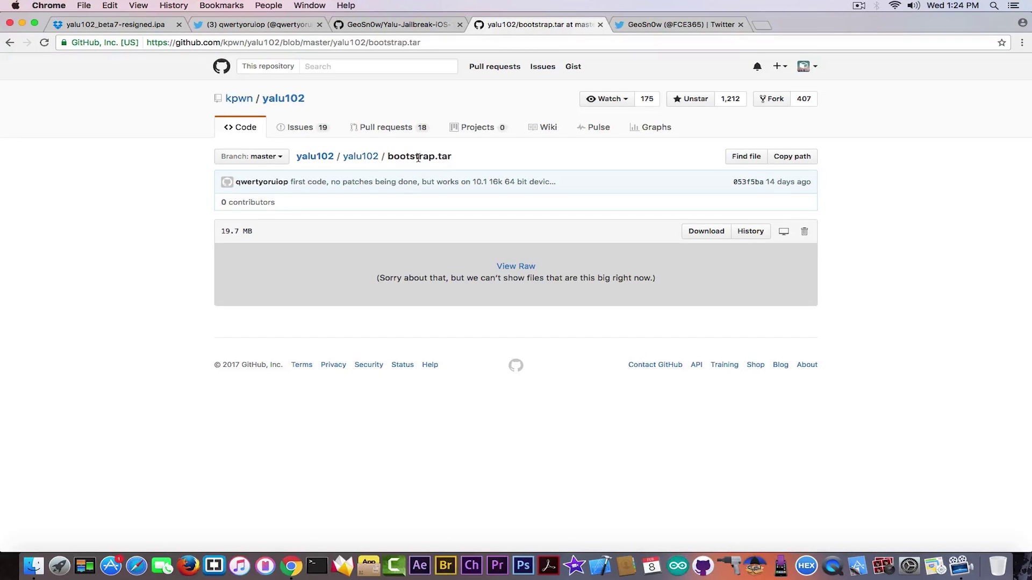
pyautogui.click(22, 23)
# - Bring Finder and the desktop to the front
pyautogui.click(267, 73)
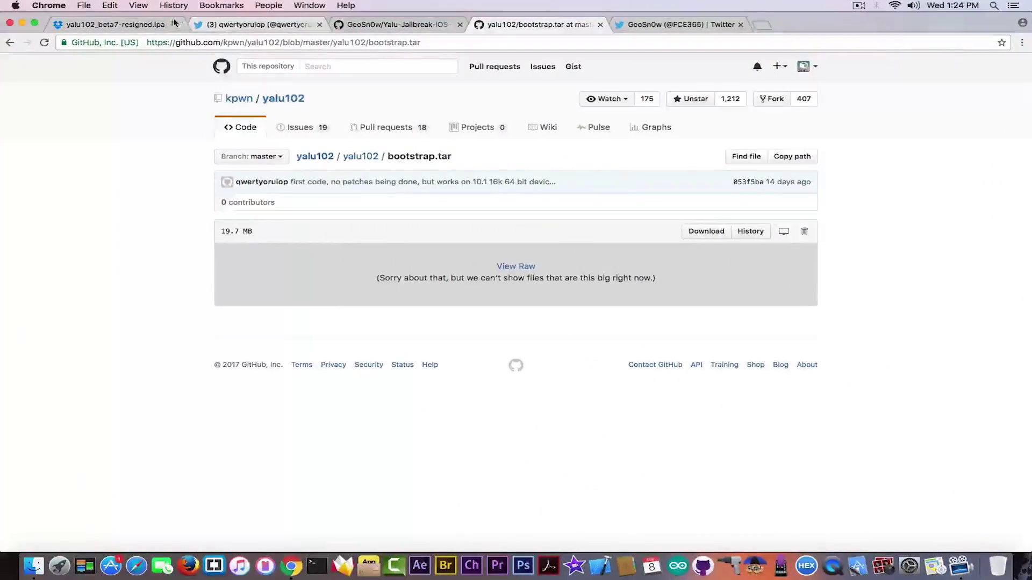
# - Restore Chrome, revisit the Twitter tampered-IPA warnings, then switch to the Yalu-Jailbreak-iOS-10.2 fork
pyautogui.click(156, 24)
pyautogui.click(215, 24)
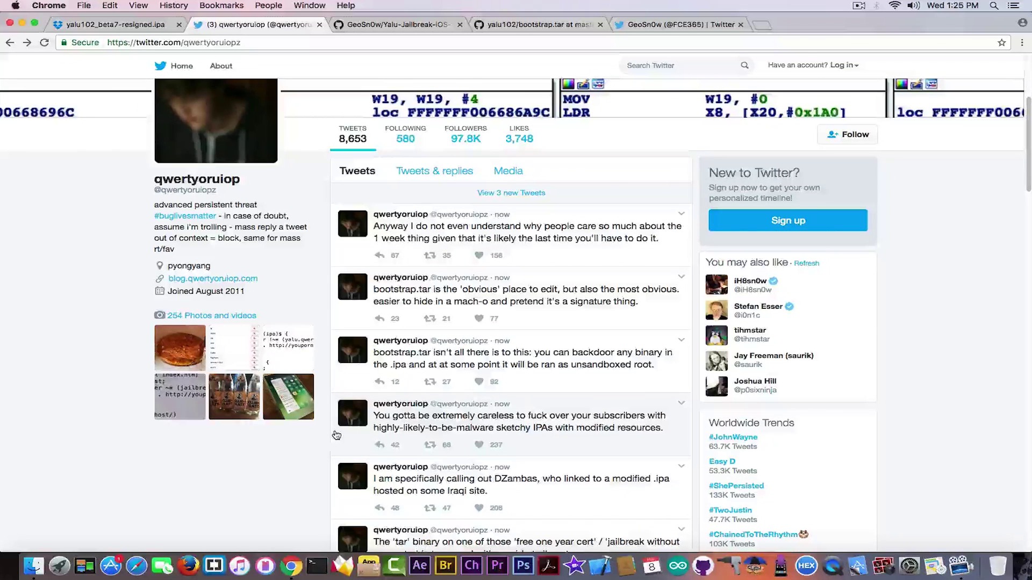
pyautogui.click(389, 25)
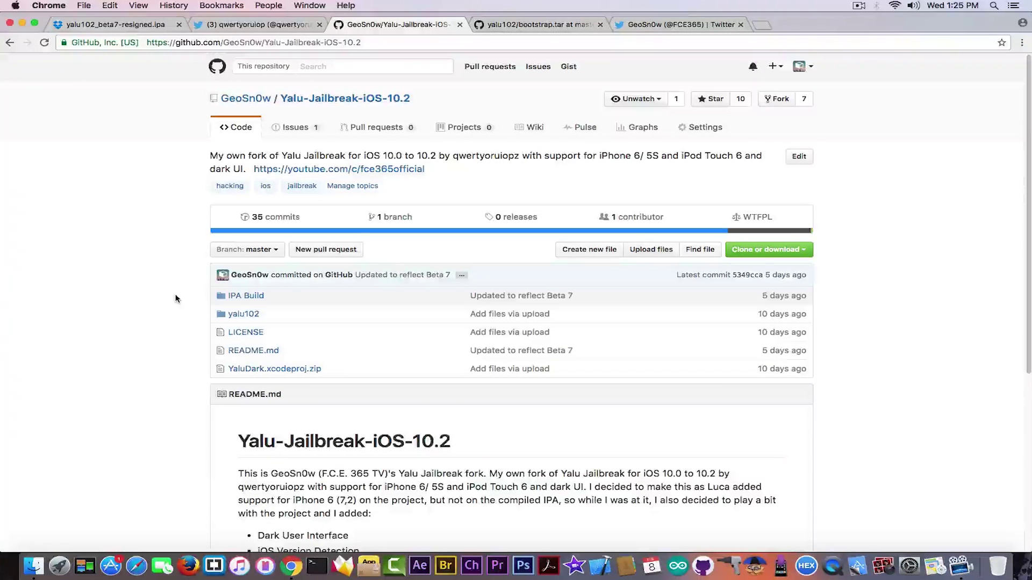
# - View ViewController.m in the fork's yalu102 folder, then check the Dropbox IPA and Twitter tabs
pyautogui.click(246, 315)
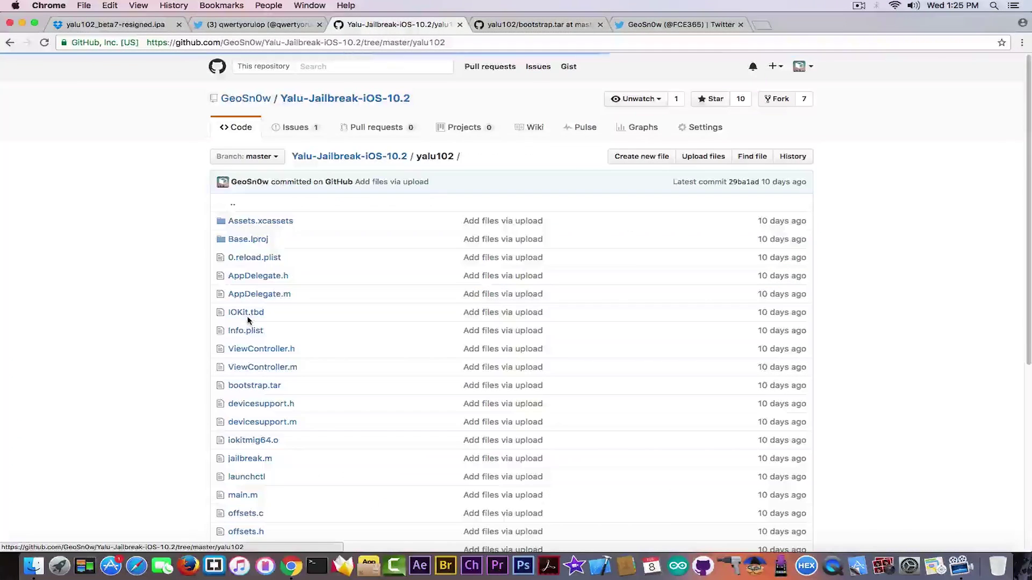
pyautogui.click(264, 368)
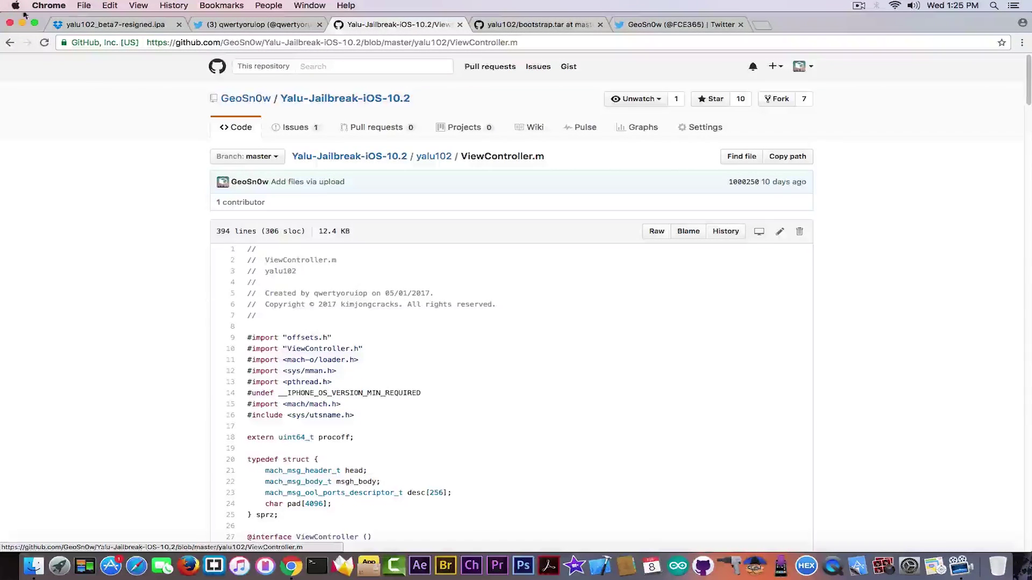
pyautogui.click(106, 24)
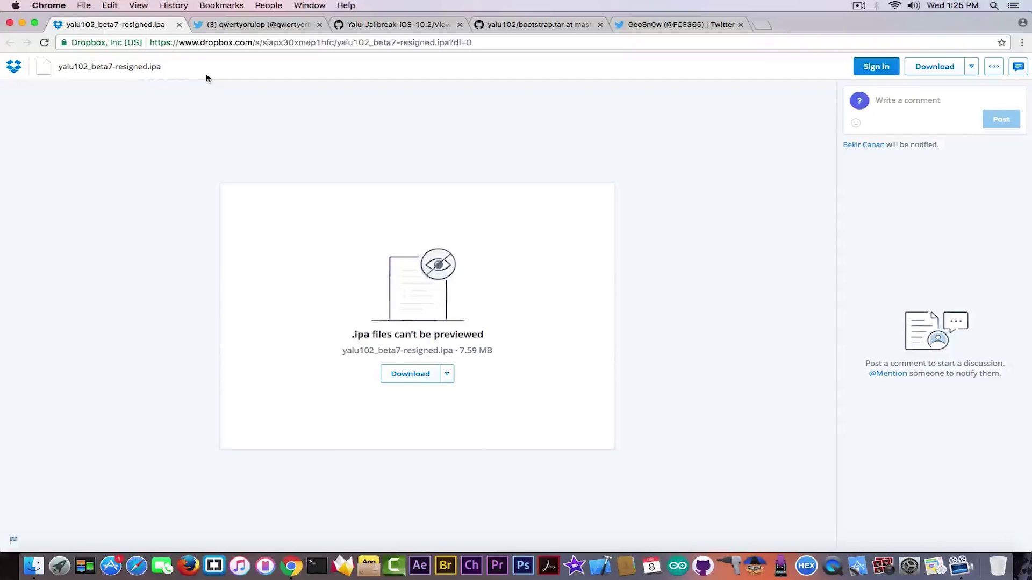
pyautogui.click(230, 23)
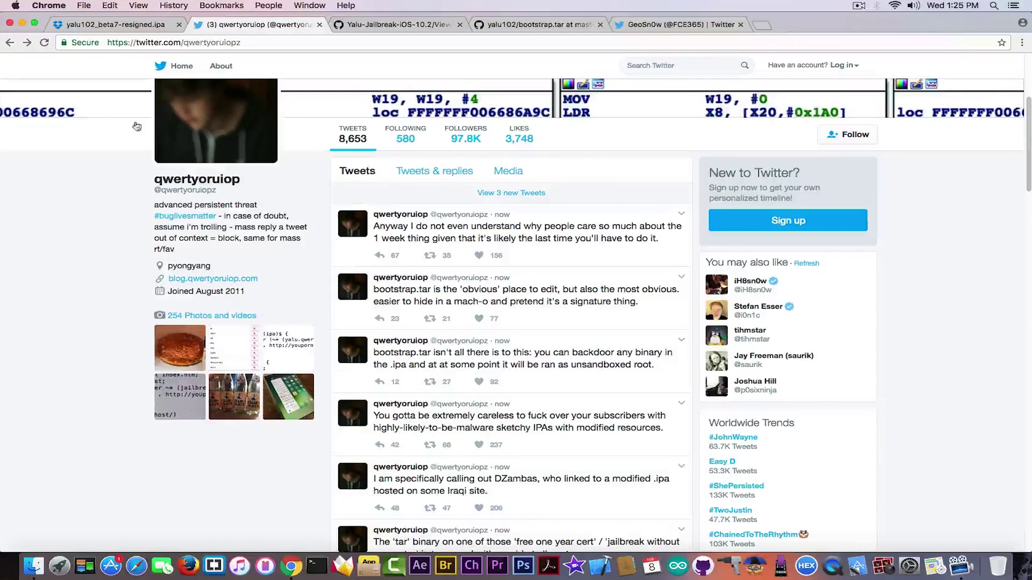
# - Scroll further down the Twitter warnings, then return to the Dropbox re-signed IPA tab
pyautogui.scroll(-5, 83, 386)
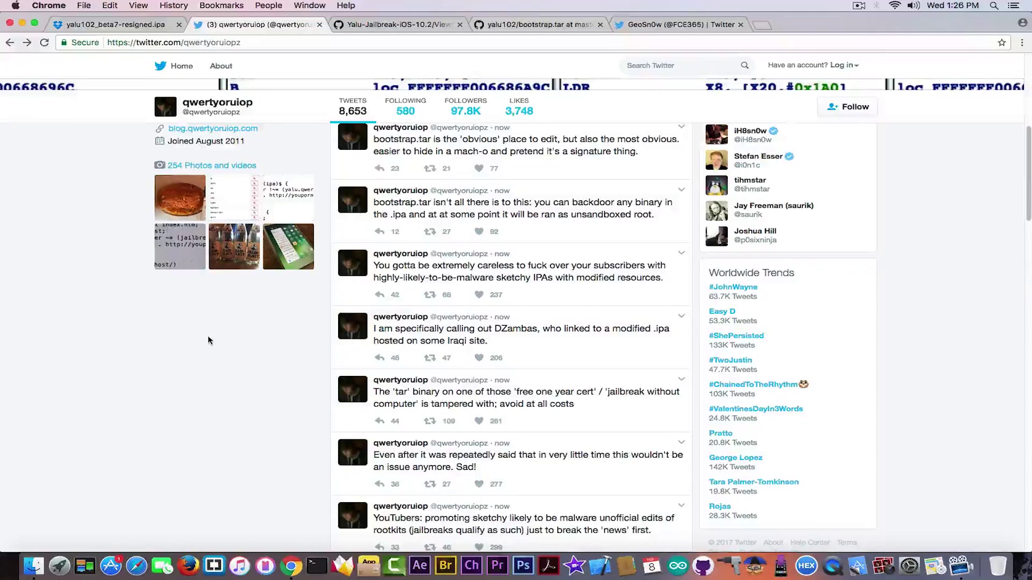
pyautogui.click(100, 24)
# - Minimize Chrome to reveal the yalu102 folders and zips on the desktop
pyautogui.click(22, 22)
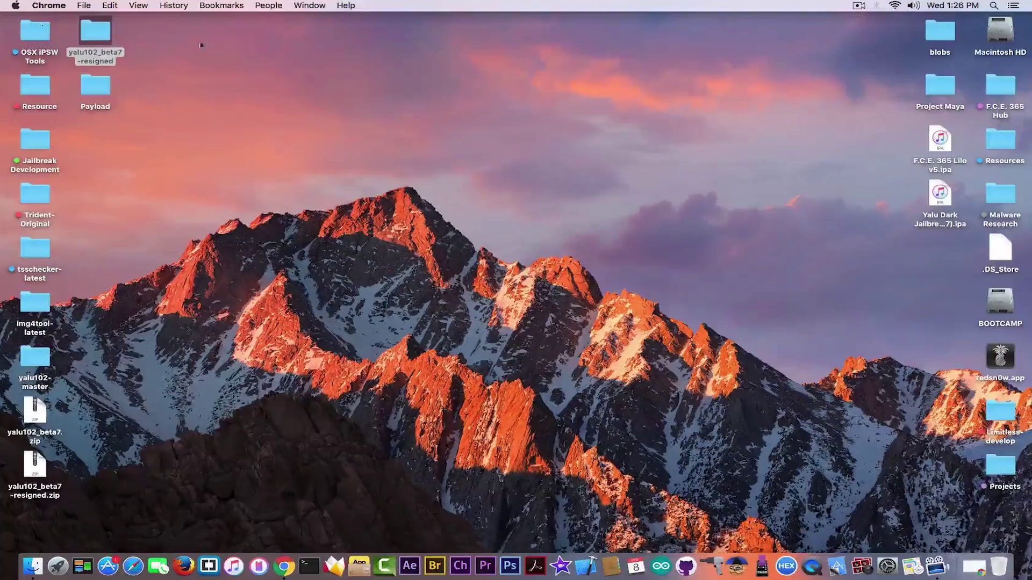